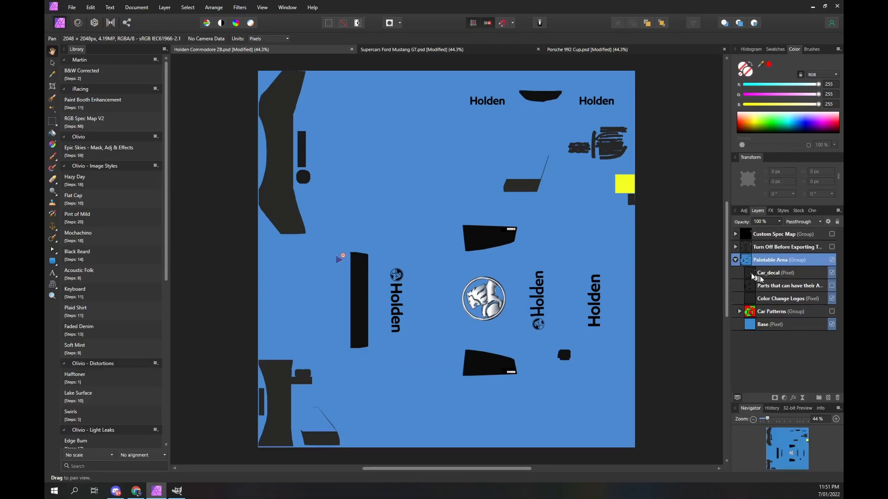
- Show the layer of parts that can have their alpha edited, and hide the Car_decal, Color Change Logos and Base layers
left_click(786, 286)
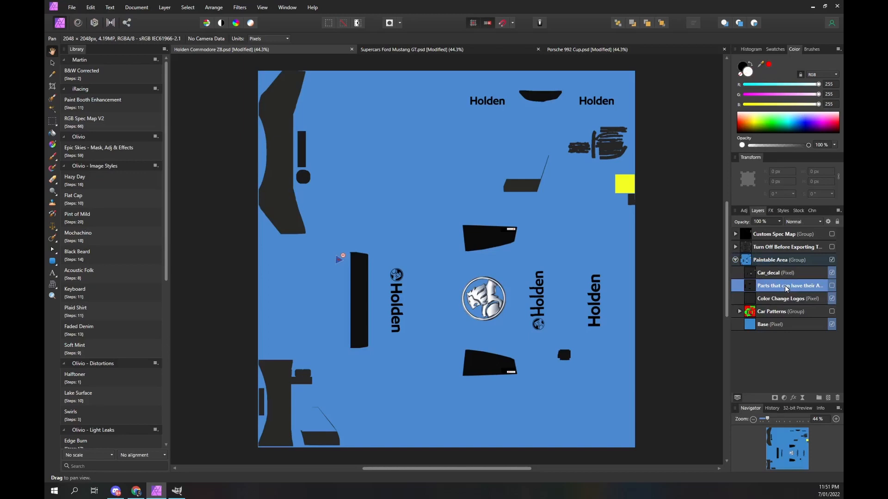
left_click(832, 286)
left_click(832, 272)
left_click(832, 299)
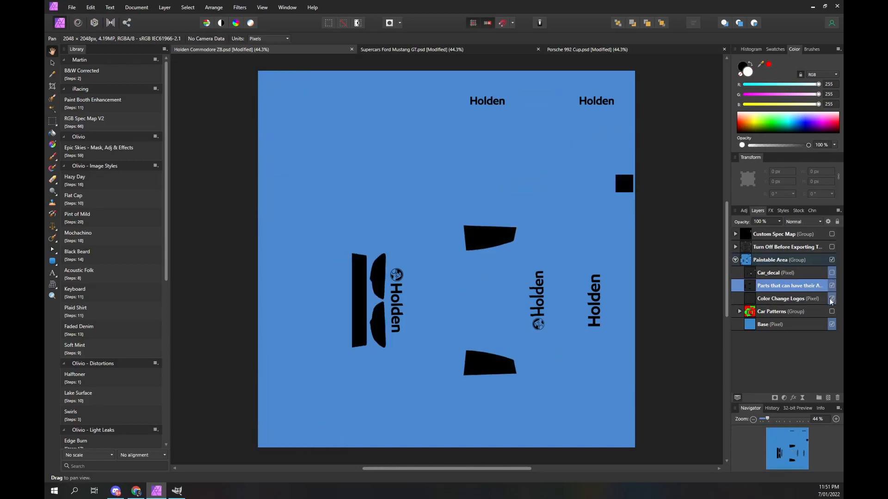
left_click(831, 324)
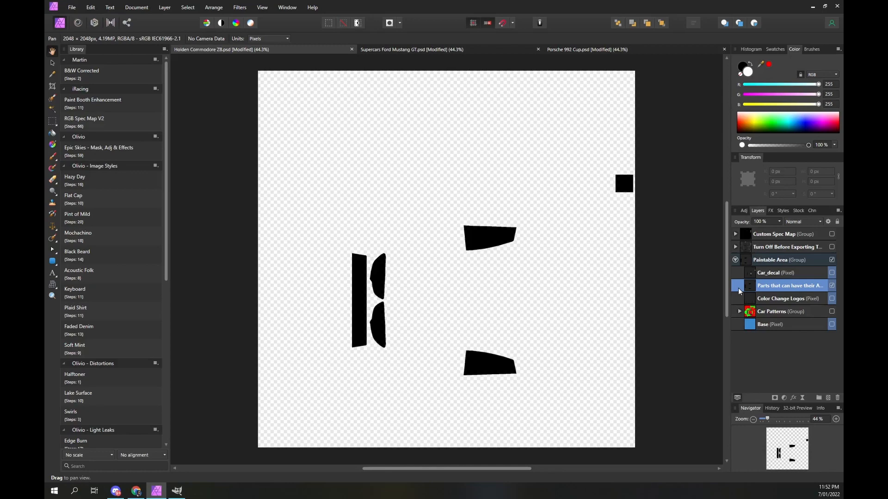
- Group the layer of alpha-editable parts on its own and name the group "Alpha Channel"
key("ctrl+g")
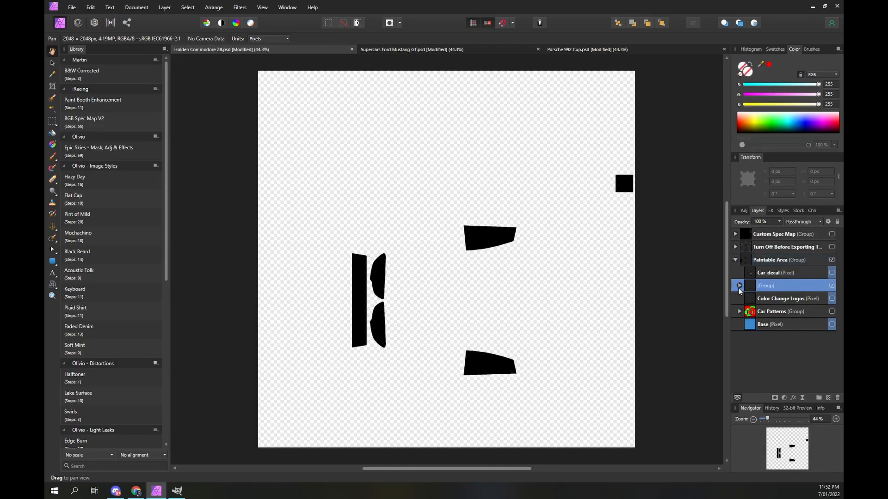
double_click(759, 286)
type("A")
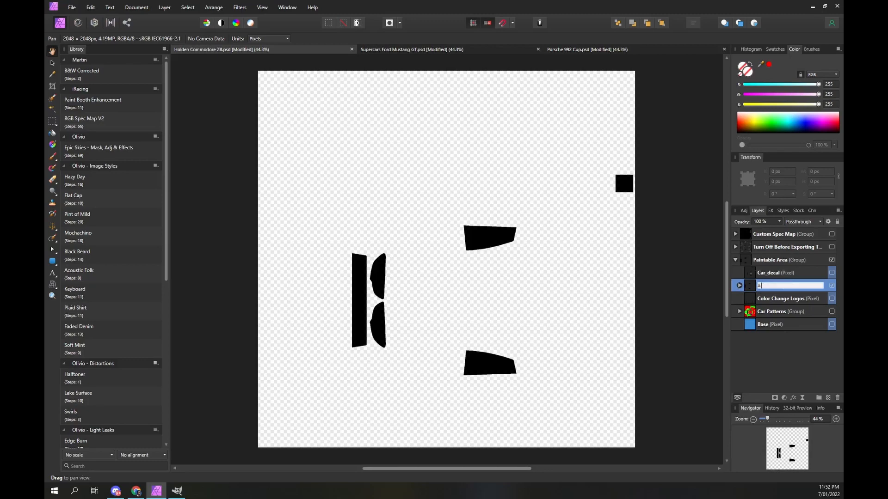
type("lpha Channel")
key("Return")
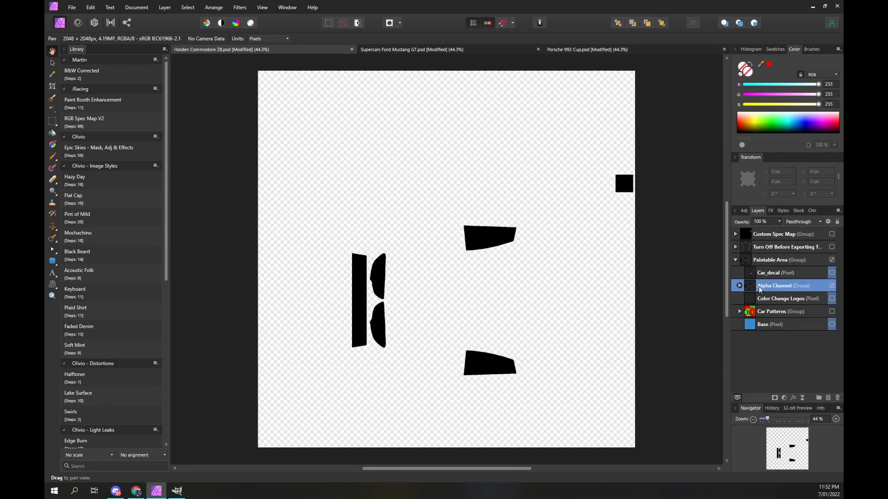
- Add a white fill layer inside the Alpha Channel group, placed beneath the alpha-editable parts layer
left_click(739, 286)
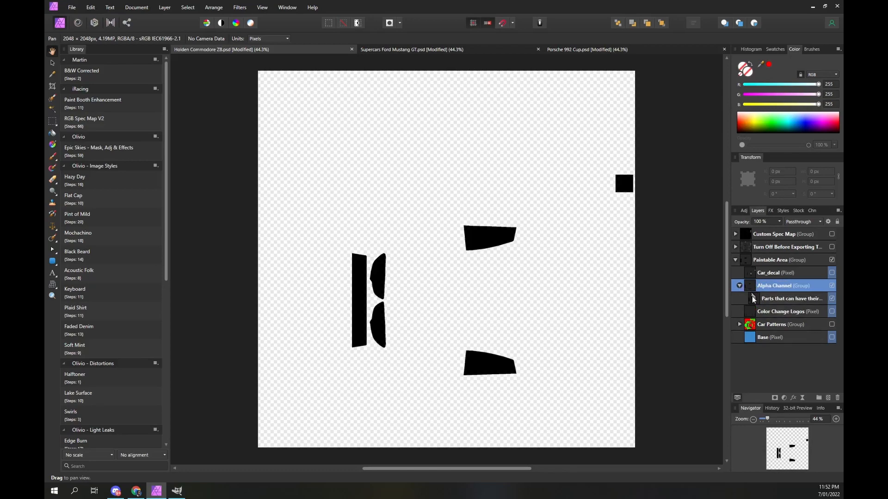
left_click(747, 299)
left_click(164, 7)
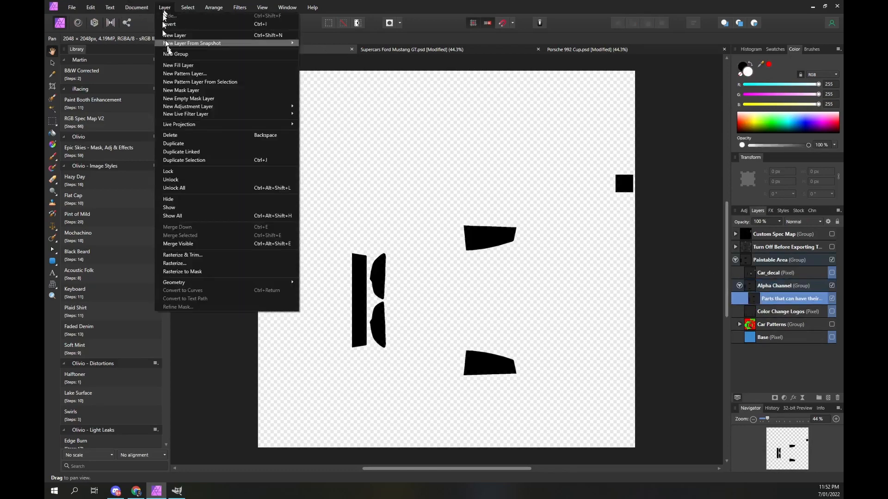
left_click(192, 65)
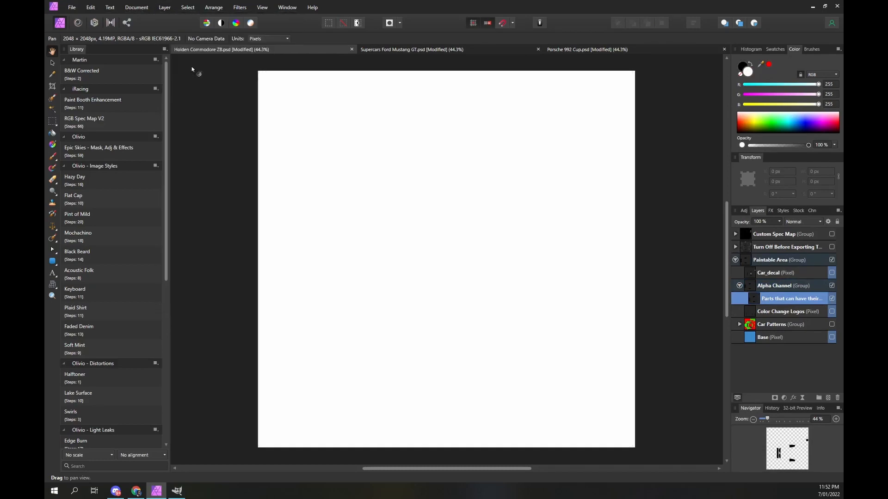
left_click_drag(758, 301, 761, 316)
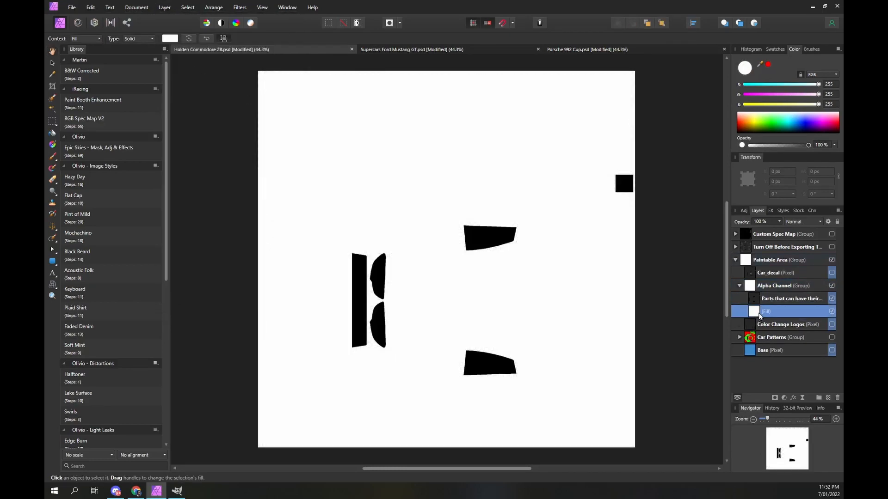
- Rasterize a duplicate of the Alpha Channel group to a mask, hide the original group and apply the mask to the Paintable Area group
left_click(749, 288)
key("ctrl+j")
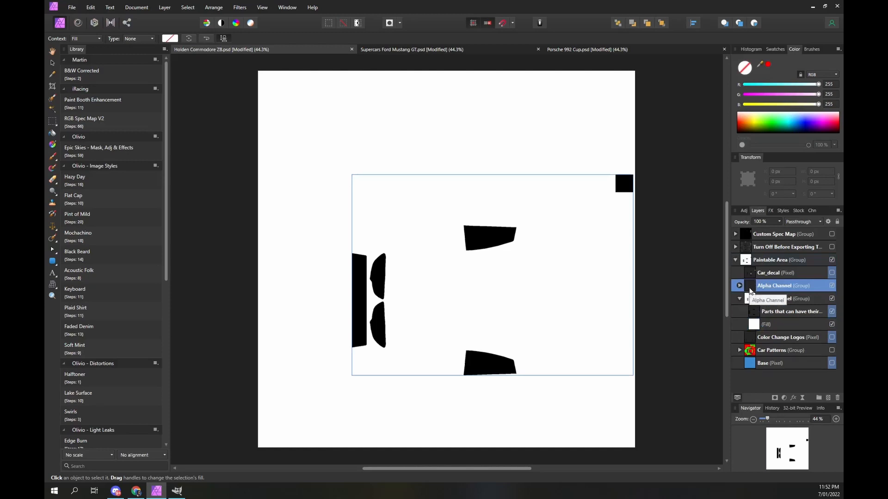
right_click(750, 288)
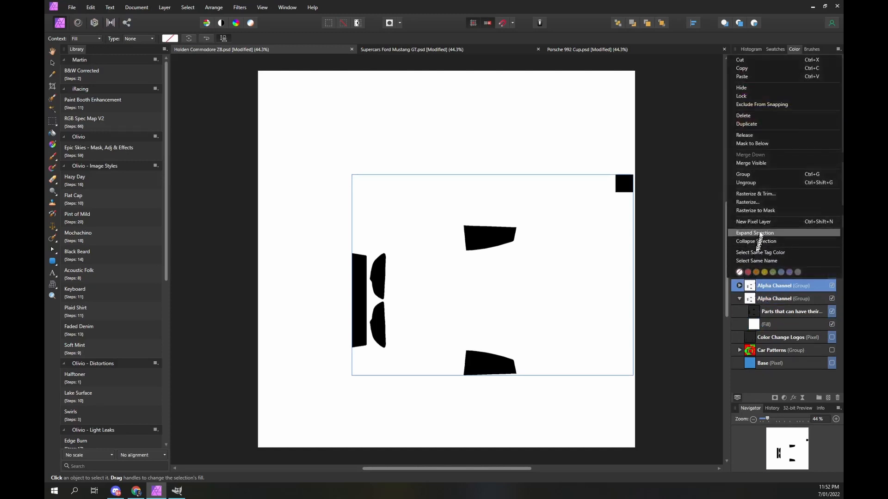
left_click(761, 209)
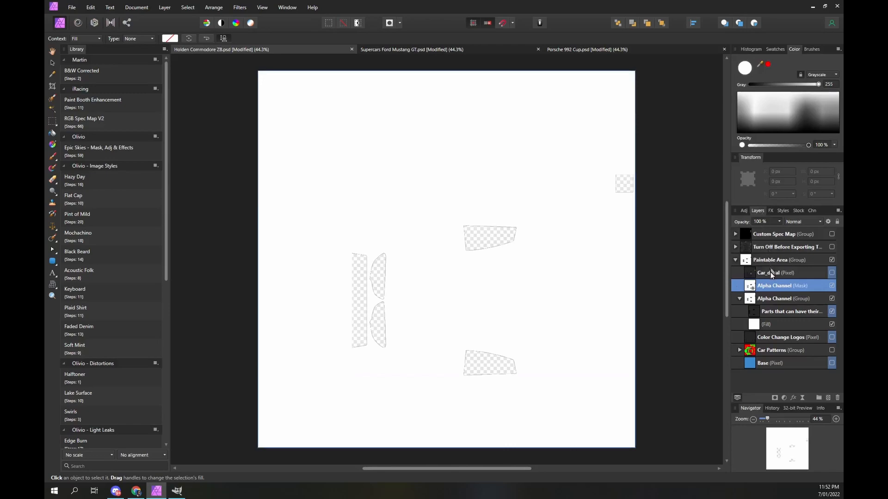
left_click(831, 299)
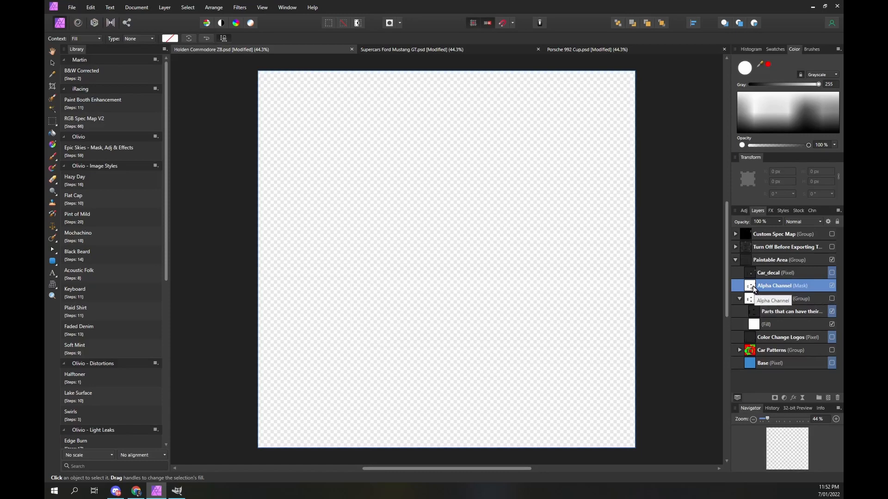
left_click_drag(754, 287, 750, 259)
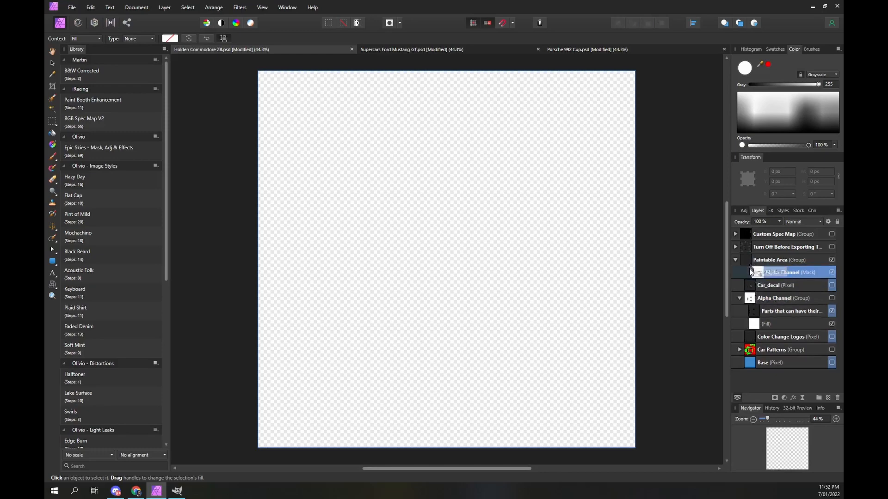
- Show the Car_decal, Color Change Logos and Base layers in the masked Paintable Area group
left_click(831, 286)
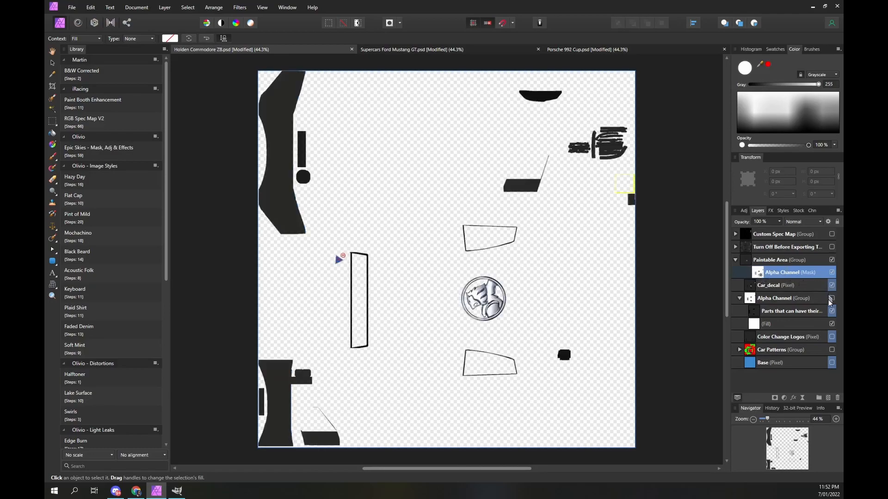
left_click(831, 337)
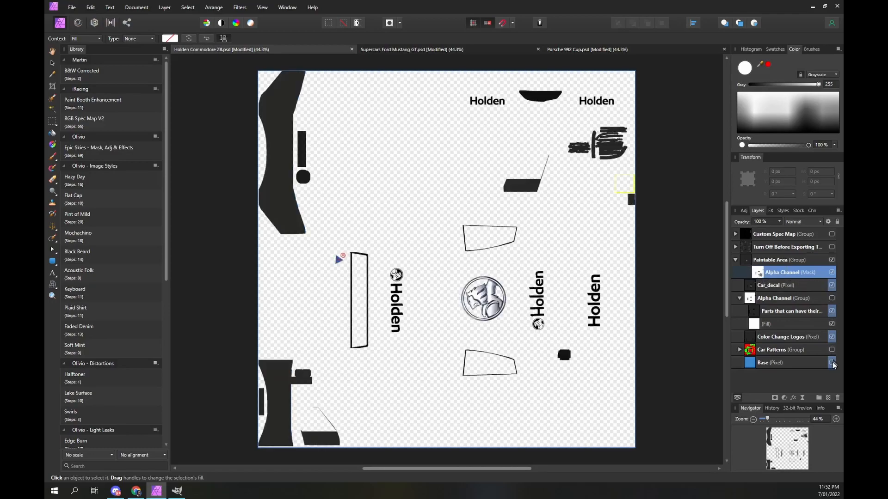
left_click(832, 362)
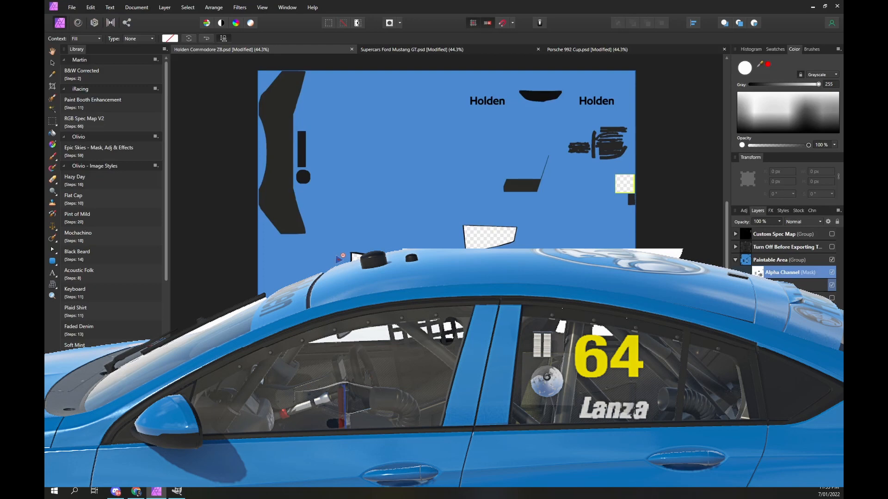
- Run the RGB Spec Map V2 macro on the visible Custom Spec Map group, and hide the Custom Spec Map group
left_click(52, 62)
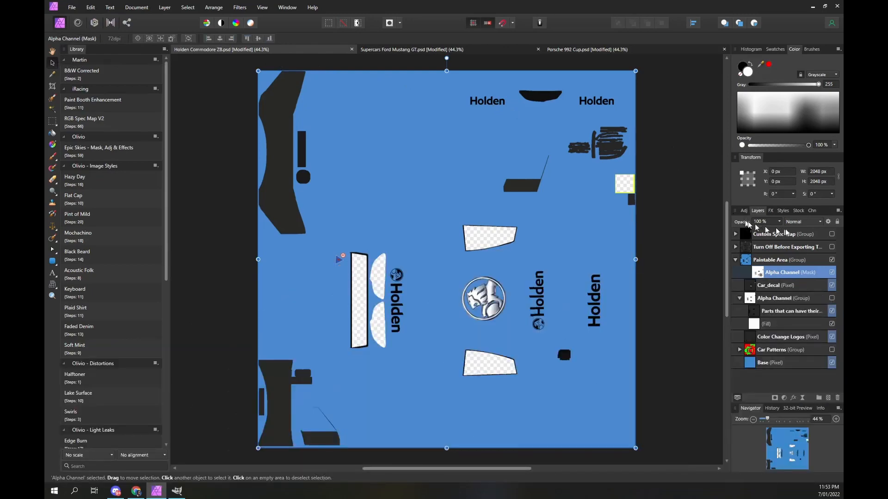
left_click(833, 234)
left_click(800, 234)
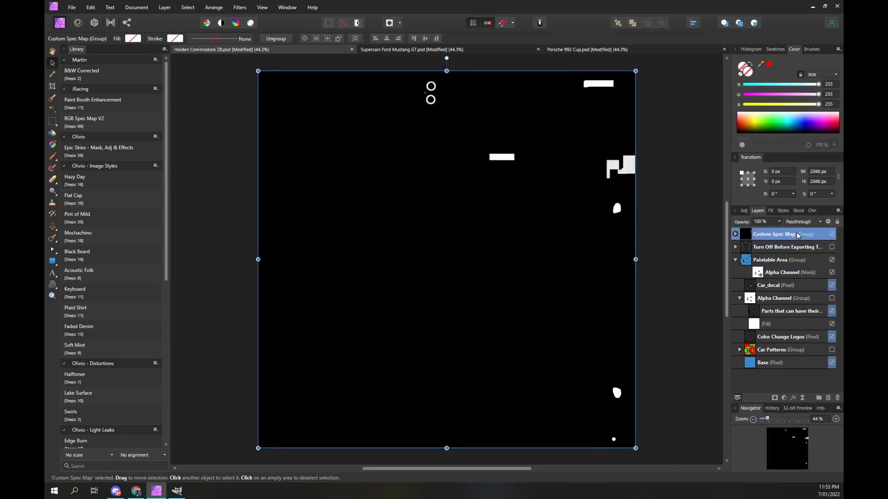
left_click(139, 122)
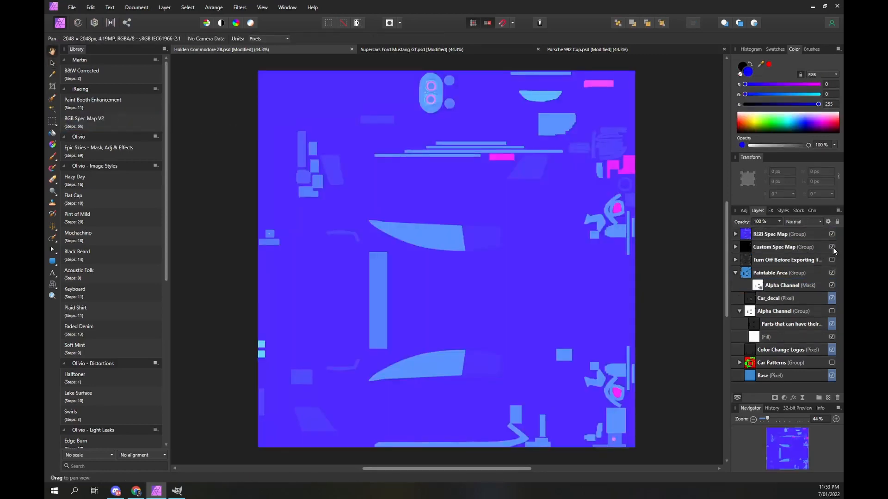
left_click(832, 248)
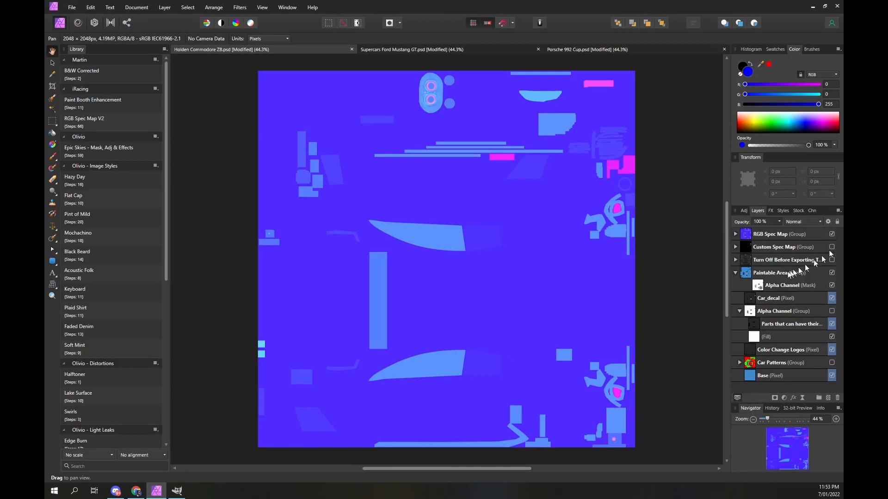
- Duplicate the Paintable Area group's Alpha Channel mask, apply the copy to the RGB Spec Map group and expand that group
left_click(755, 286)
key("ctrl+j")
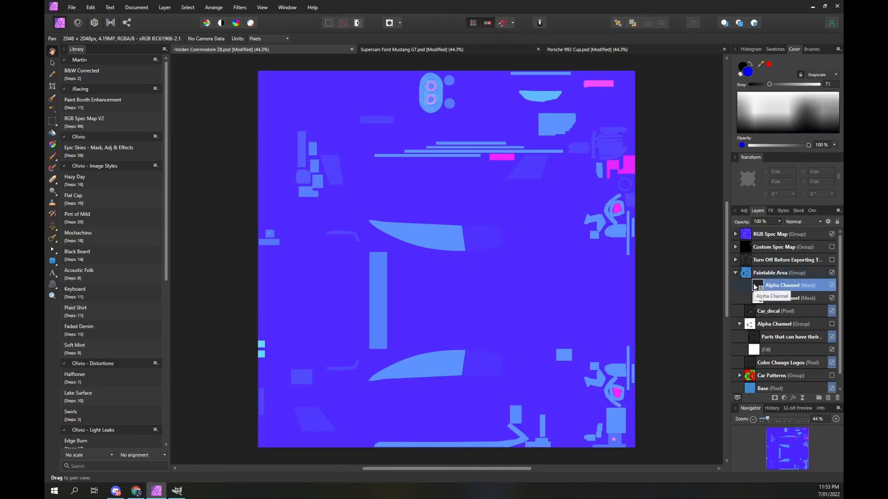
left_click_drag(756, 290, 752, 238)
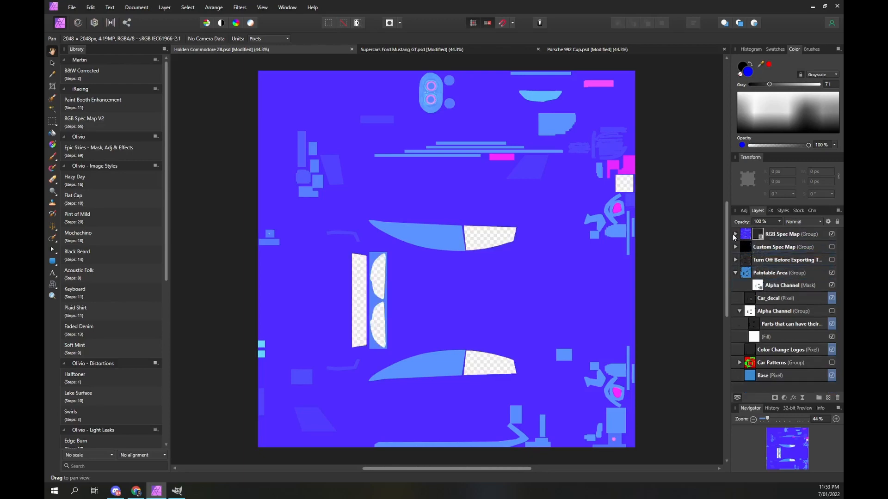
left_click(735, 234)
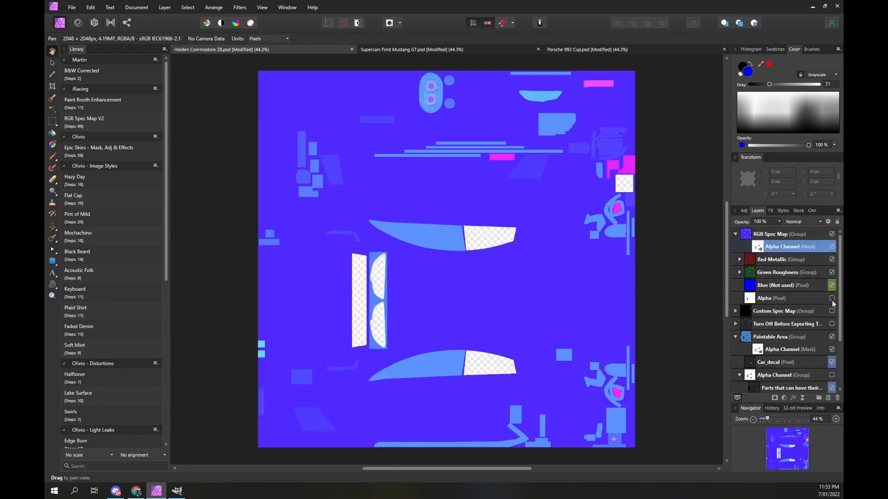
left_click(831, 339)
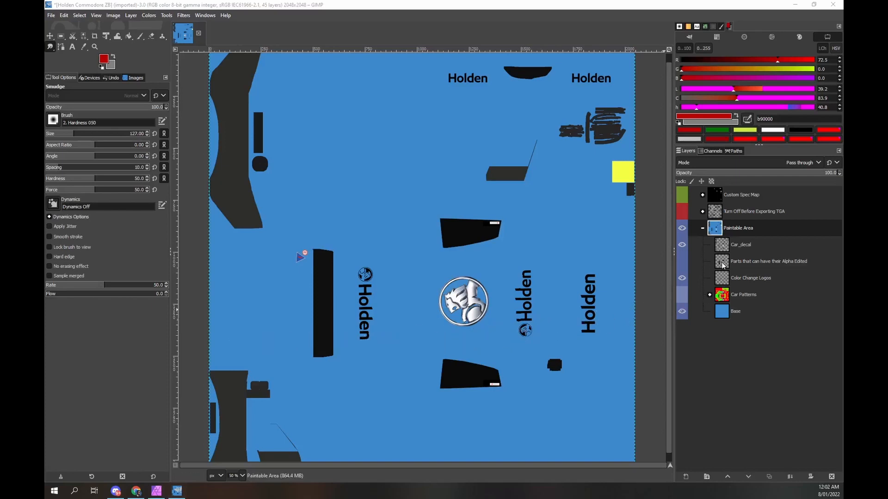
- In GIMP, show the "Parts that can have their Alpha Edited" layer and turn its alpha into a selection
left_click(683, 261)
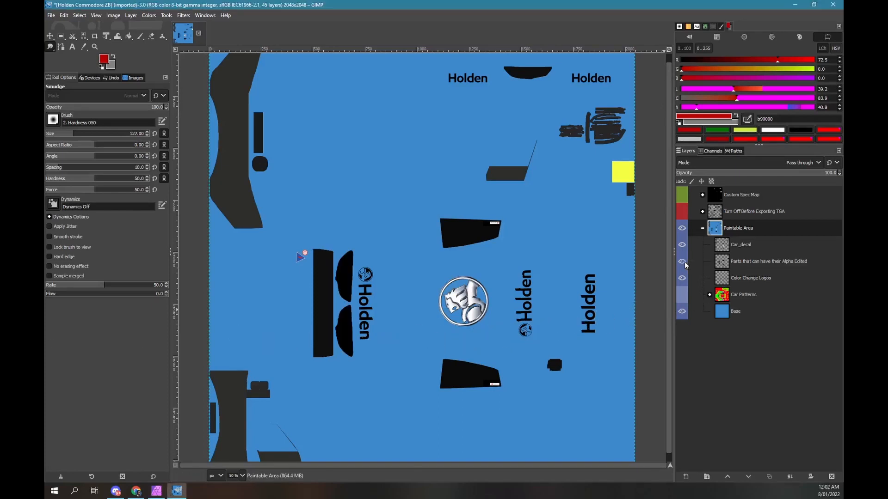
left_click(724, 266)
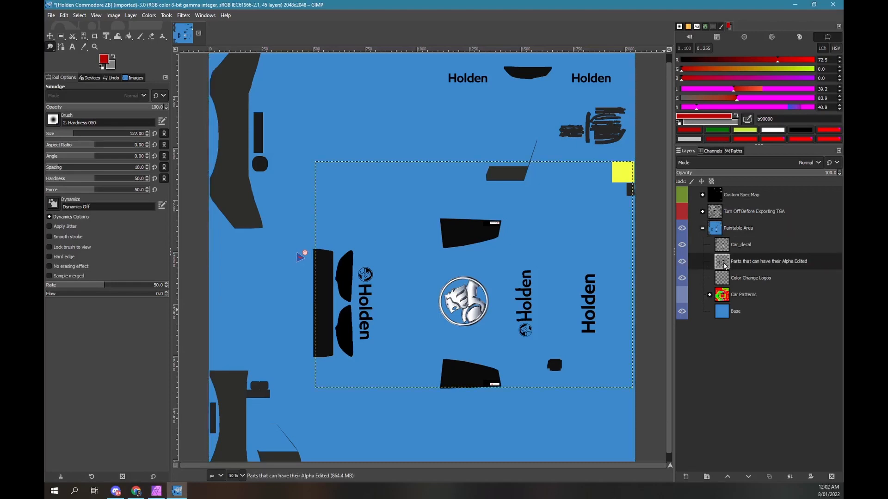
right_click(725, 266)
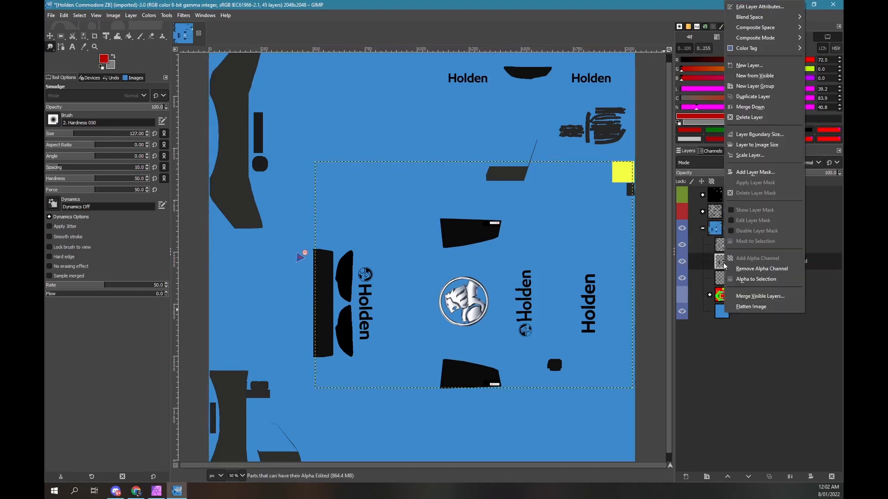
left_click(750, 280)
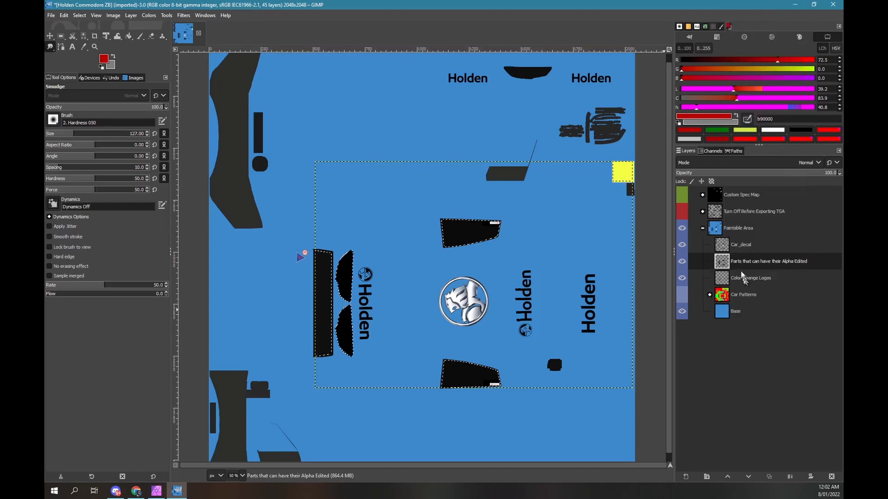
- Add a layer mask to the Paintable Area group, initialized from the selection and inverted
right_click(733, 230)
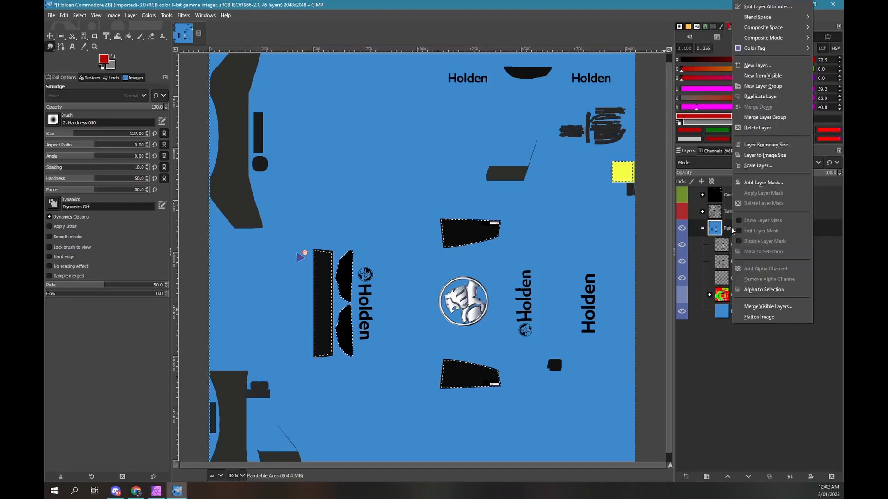
left_click(771, 185)
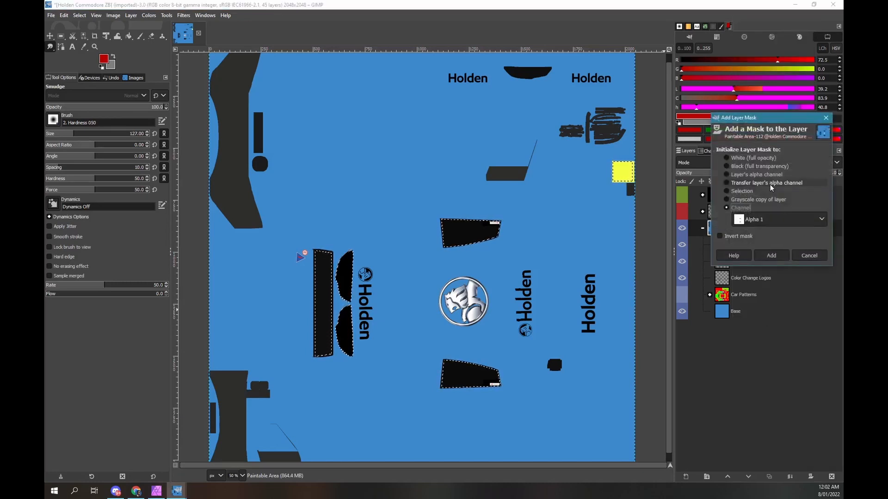
left_click(748, 191)
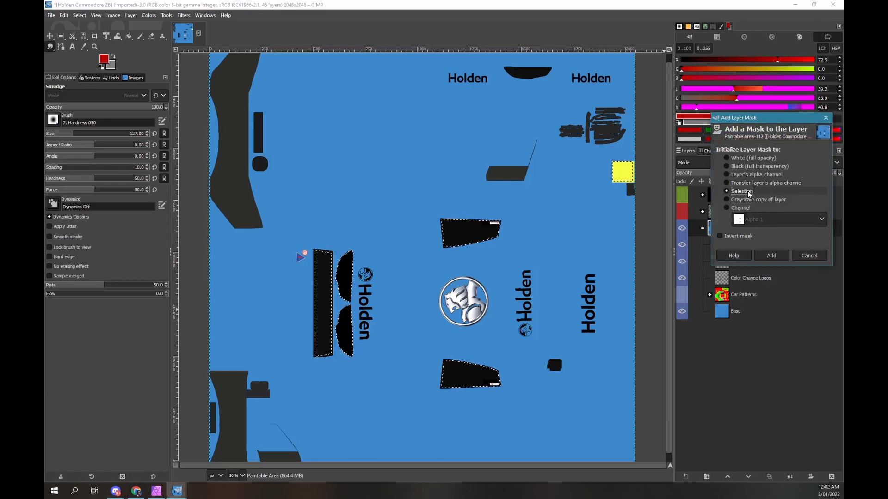
left_click(721, 237)
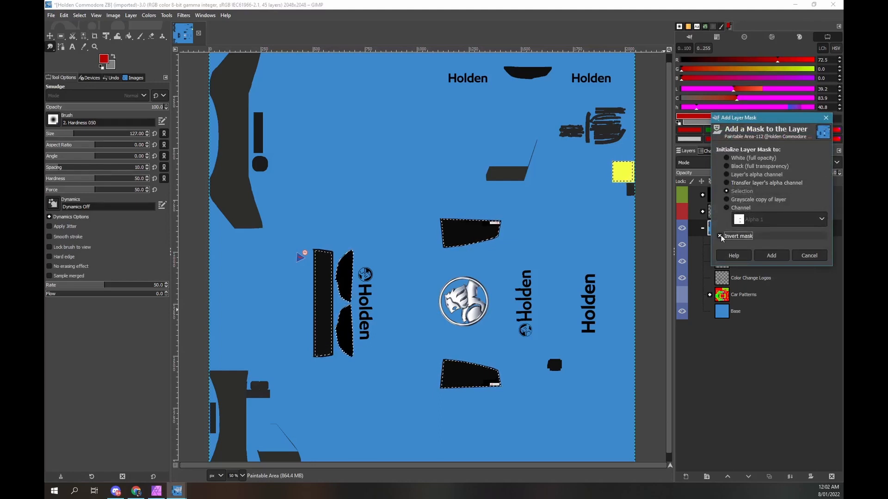
left_click(776, 259)
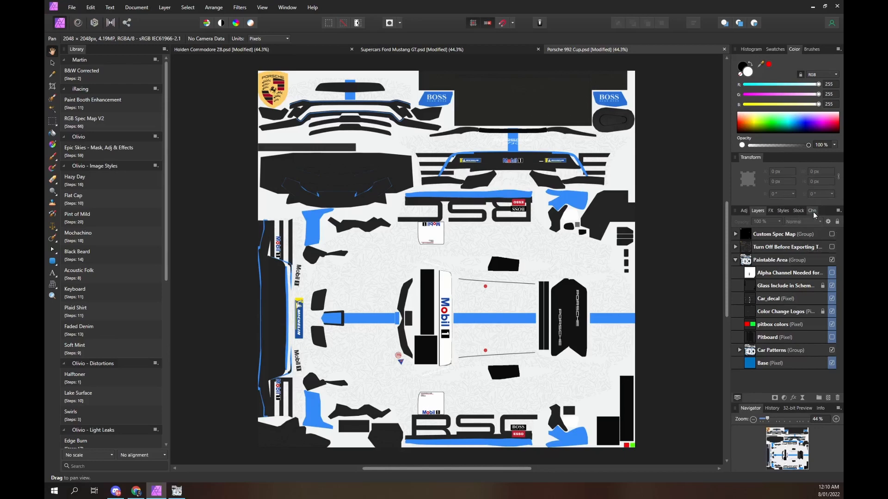
- Load the Porsche 992 Cup template's Alpha 1 channel into the pixel selection
left_click(812, 211)
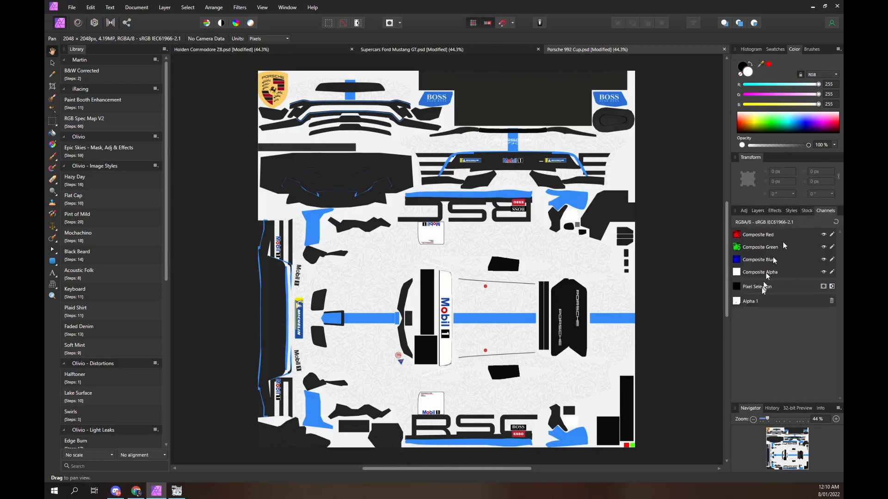
right_click(753, 303)
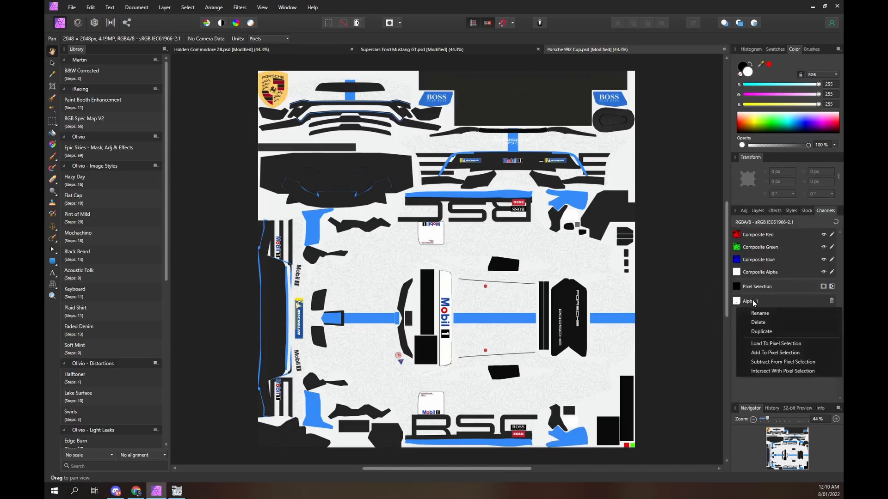
left_click(758, 346)
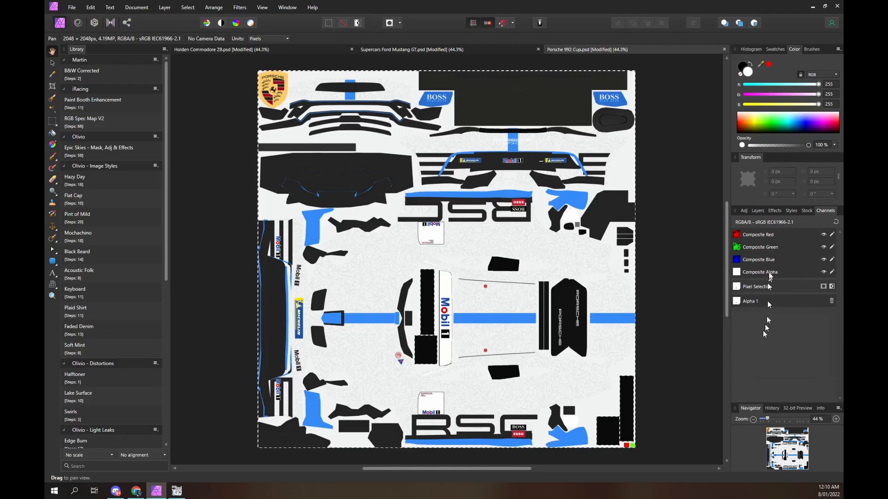
- Add a mask layer to the Paintable Area group from the current pixel selection
left_click(759, 214)
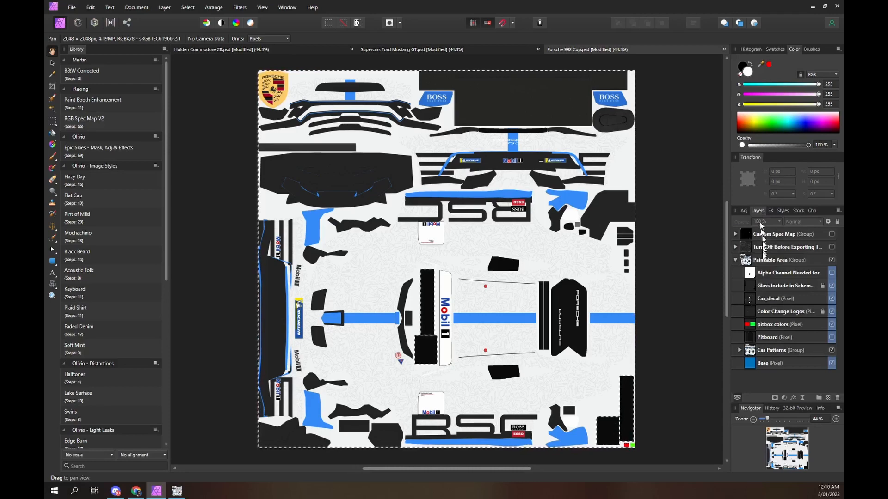
left_click(763, 264)
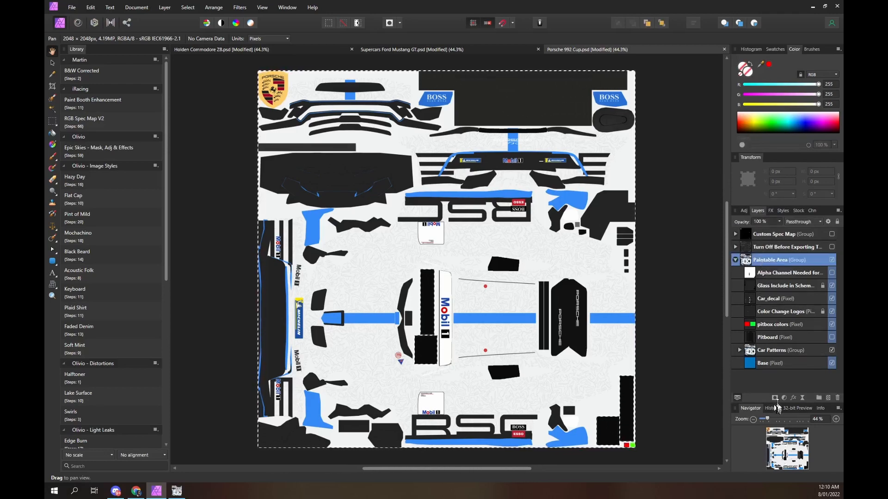
left_click(775, 398)
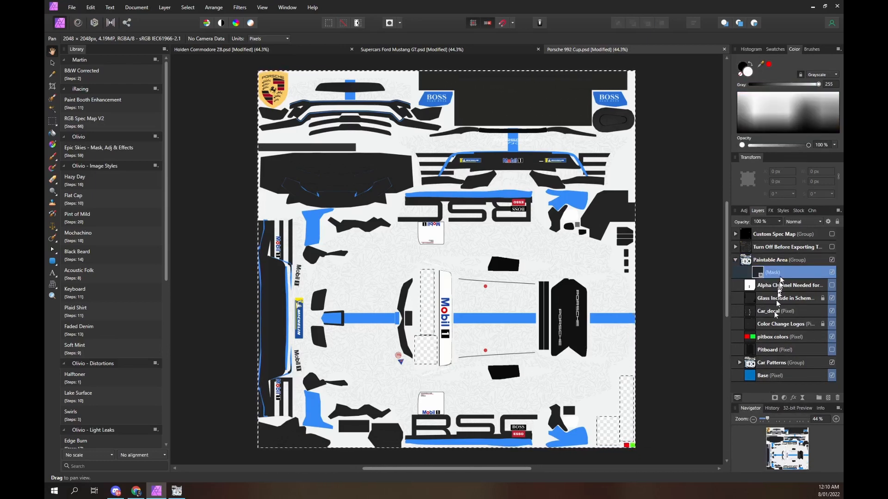
- Show the Custom Spec Map group and run the RGB Spec Map V2 macro
left_click(832, 234)
left_click(101, 123)
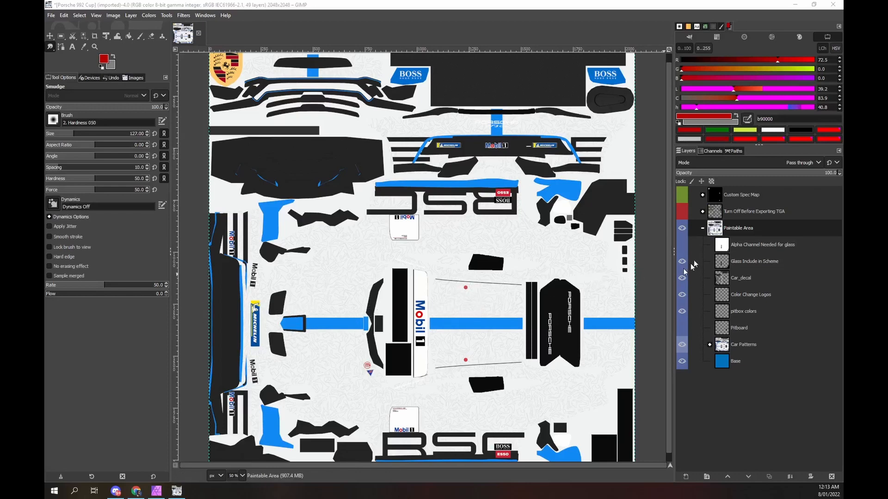
- In GIMP, add a layer mask to the Paintable Area group, initialized from the Alpha 1 channel without inverting it
right_click(714, 231)
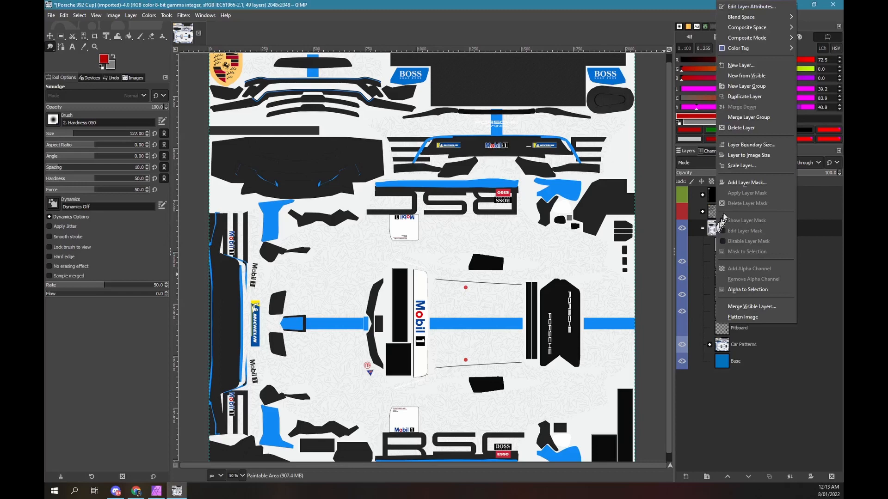
left_click(743, 184)
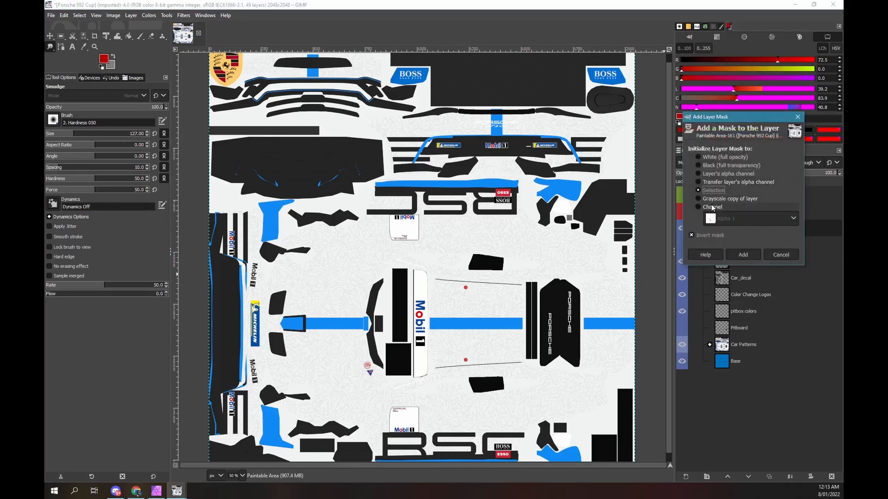
left_click(712, 207)
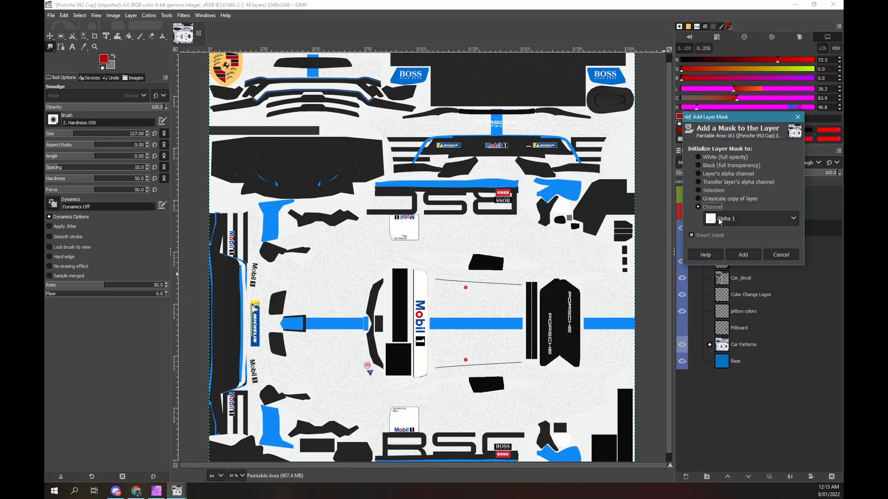
left_click(691, 236)
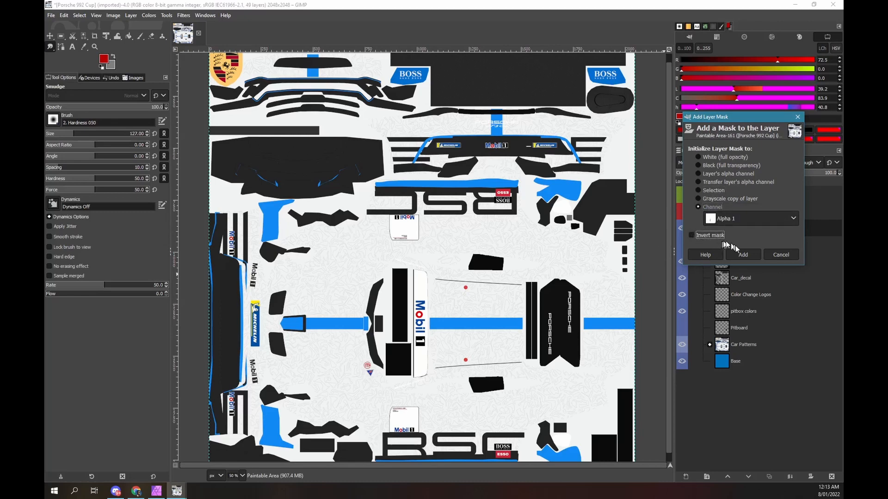
left_click(742, 255)
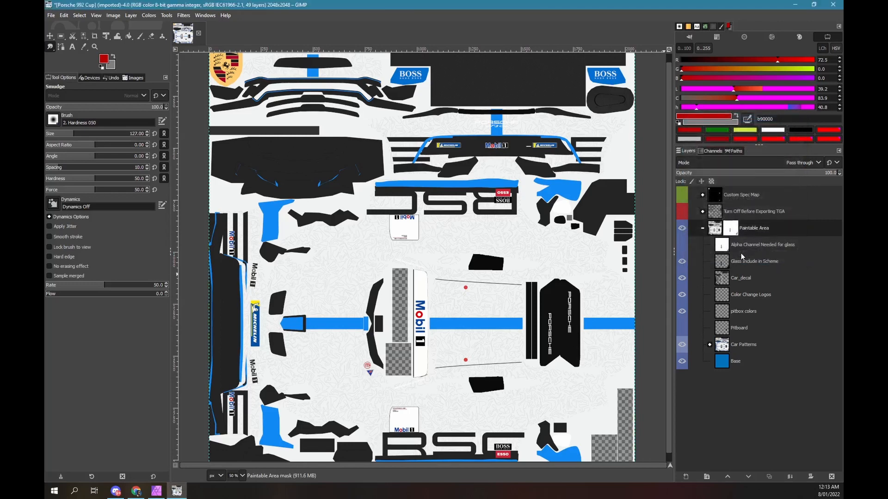